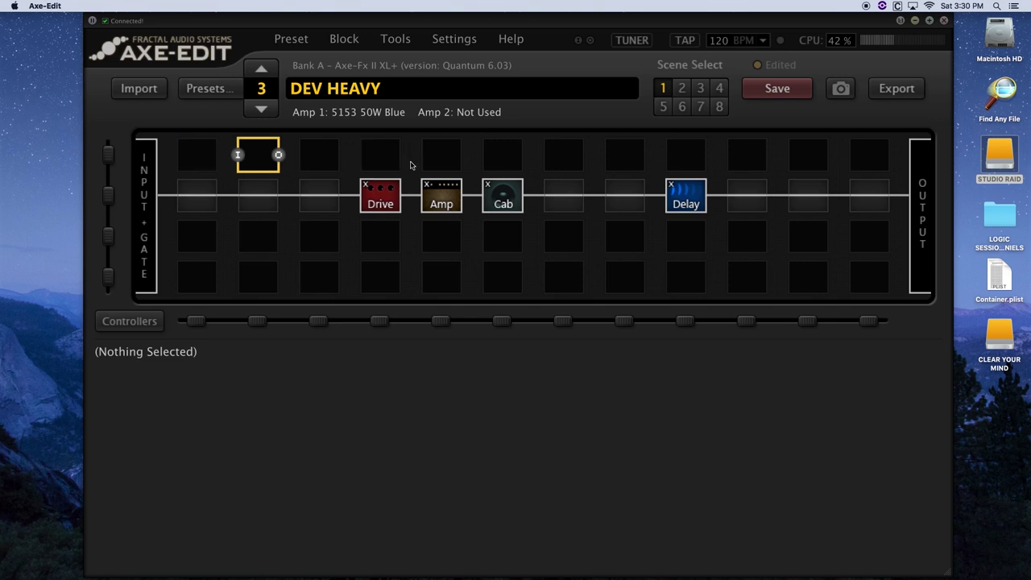
# - Browse the effect block types available for the empty second slot on the main signal row without inserting one
pyautogui.click(507, 246)
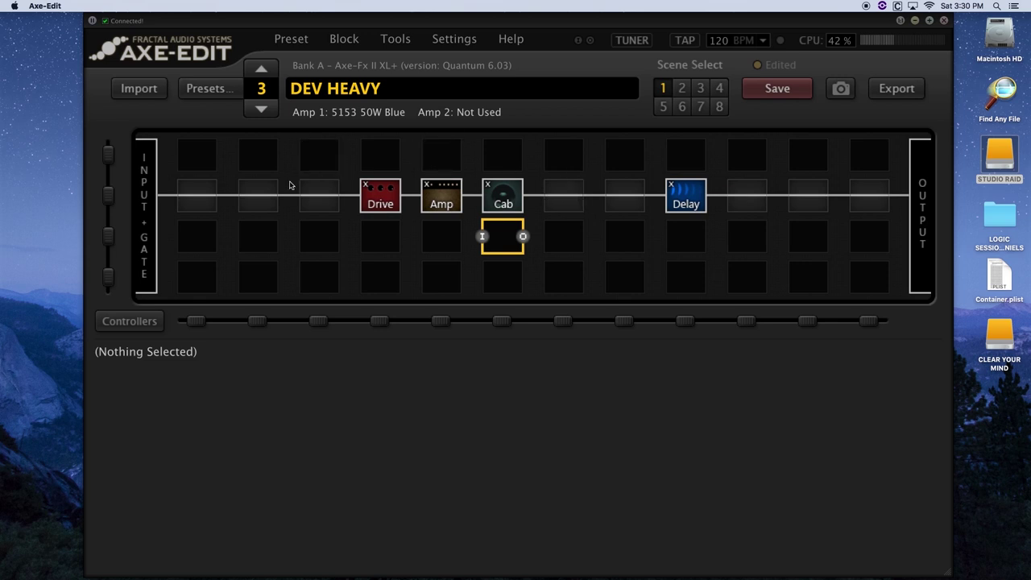
pyautogui.rightClick(259, 194)
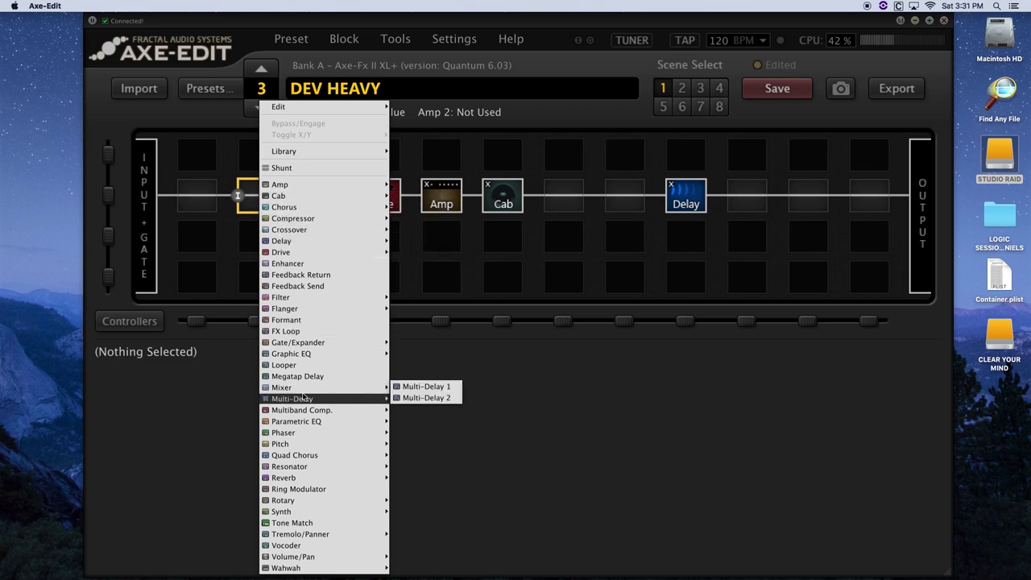
pyautogui.moveTo(314, 514)
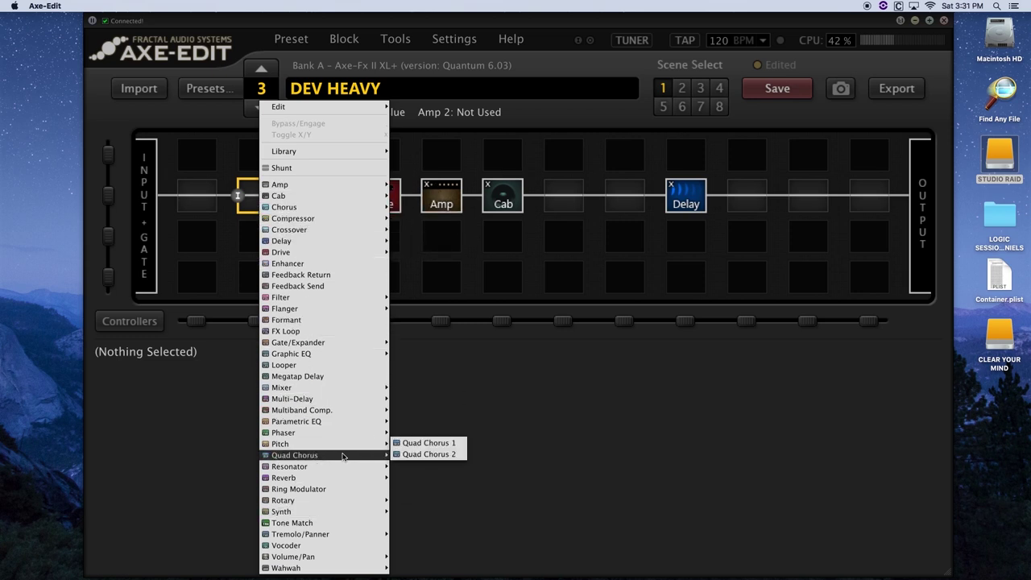
pyautogui.click(442, 260)
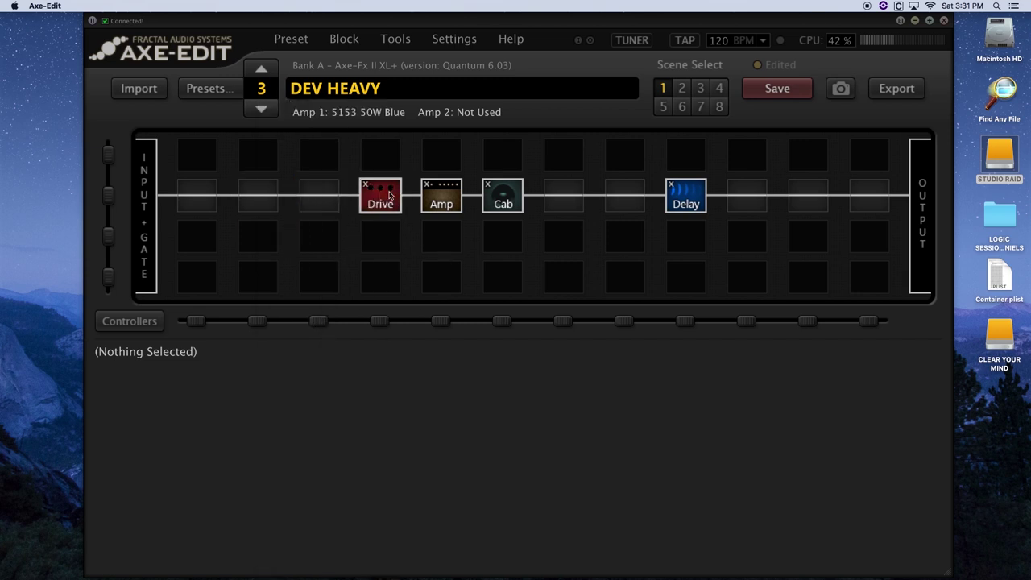
# - Inspect the settings of the Amp, Cab, Delay and Drive blocks in the signal chain
pyautogui.click(449, 201)
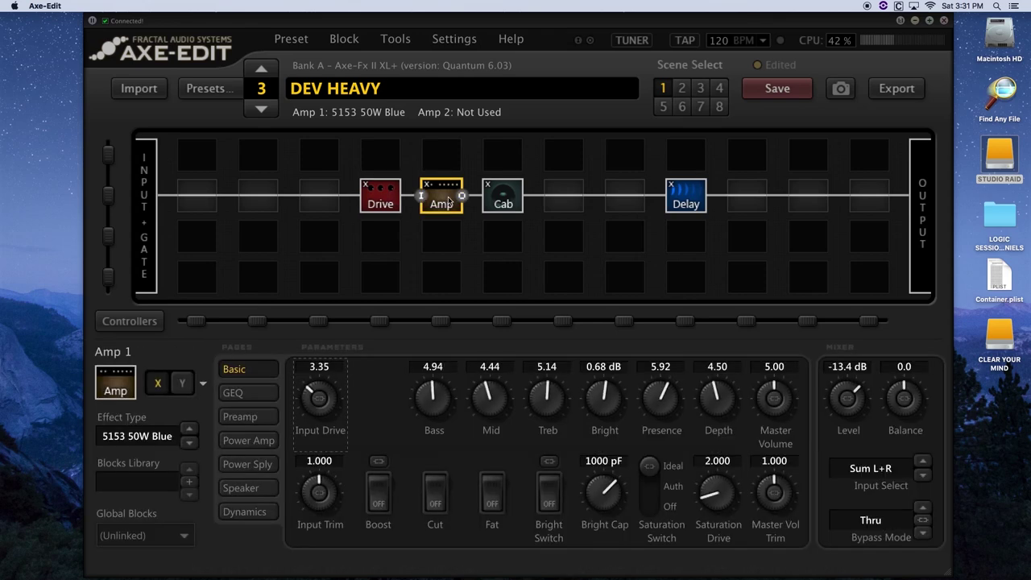
pyautogui.click(502, 197)
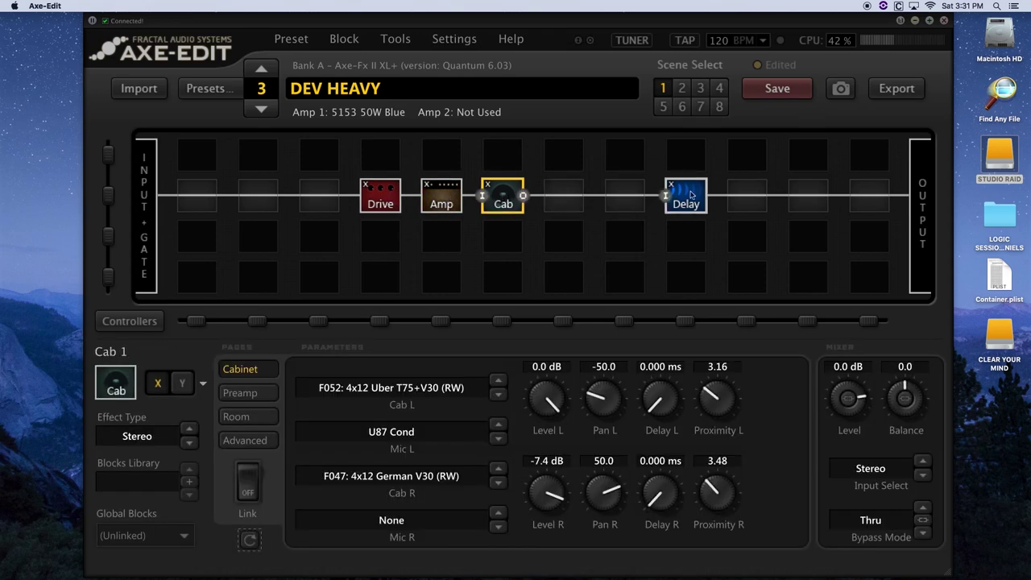
pyautogui.click(688, 197)
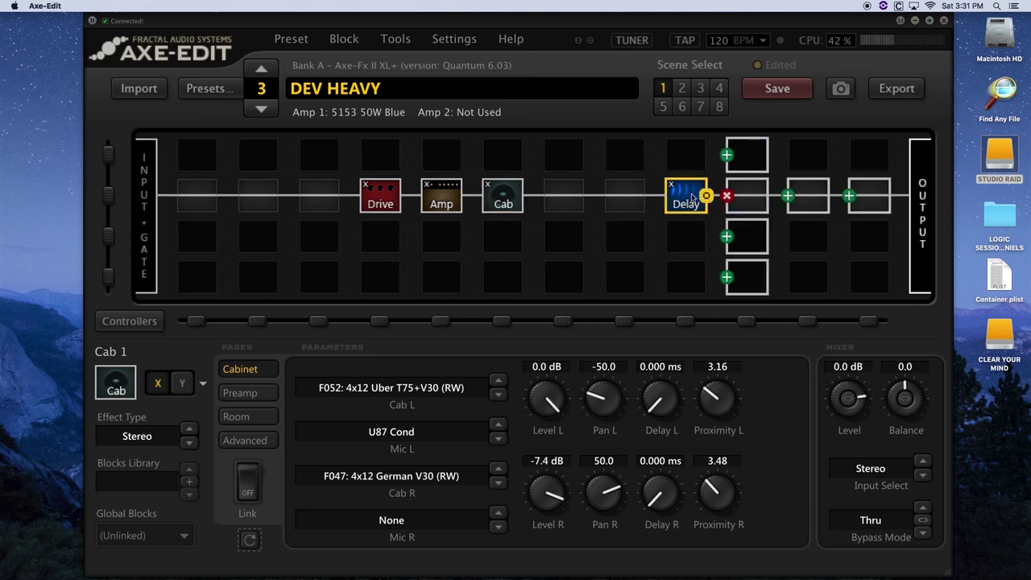
pyautogui.click(378, 199)
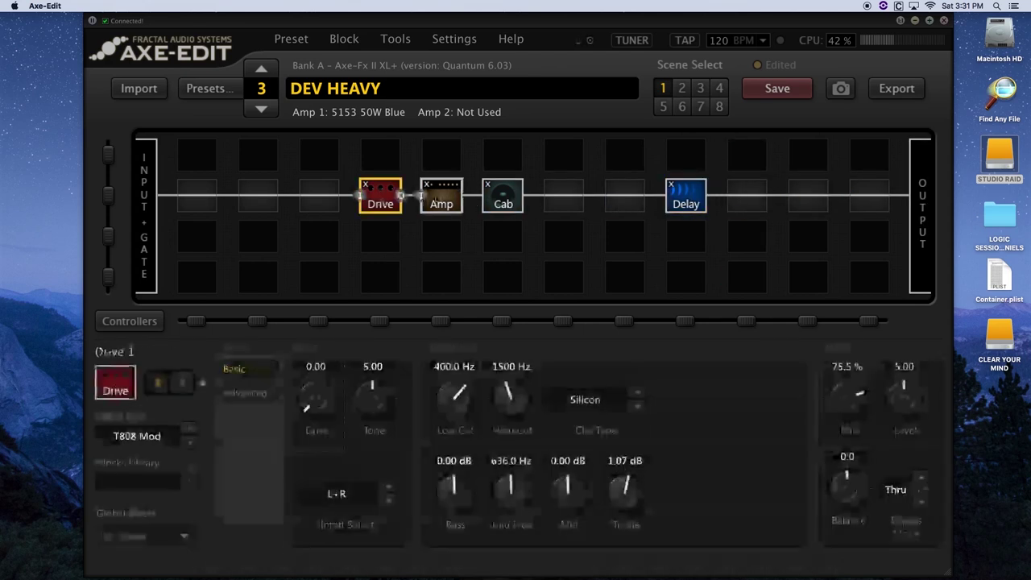
# - Review the Amp block's parameter pages, including the graphic EQ types, preamp, power supply, speaker and dynamics settings, returning to Basic
pyautogui.click(439, 200)
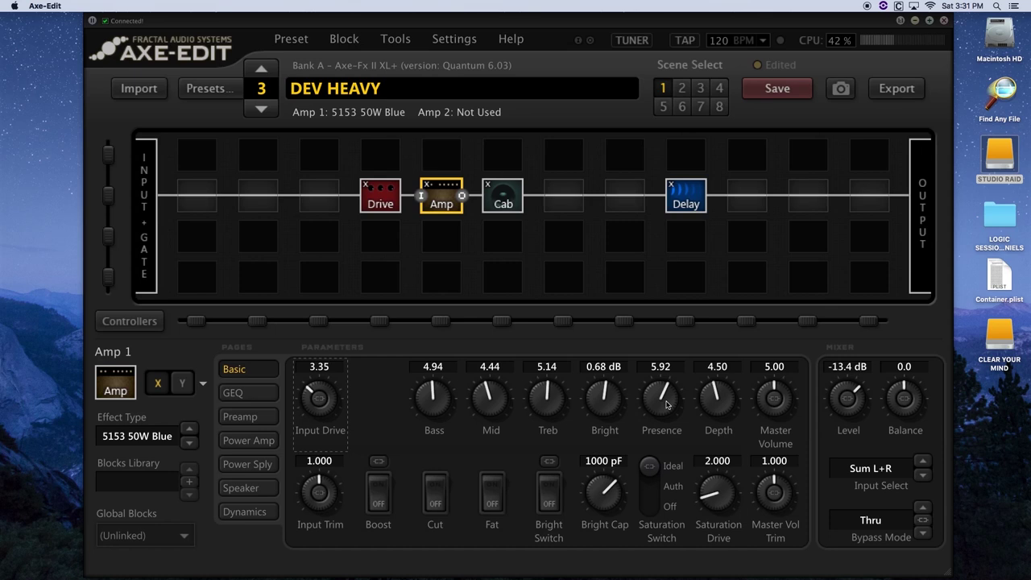
pyautogui.click(233, 393)
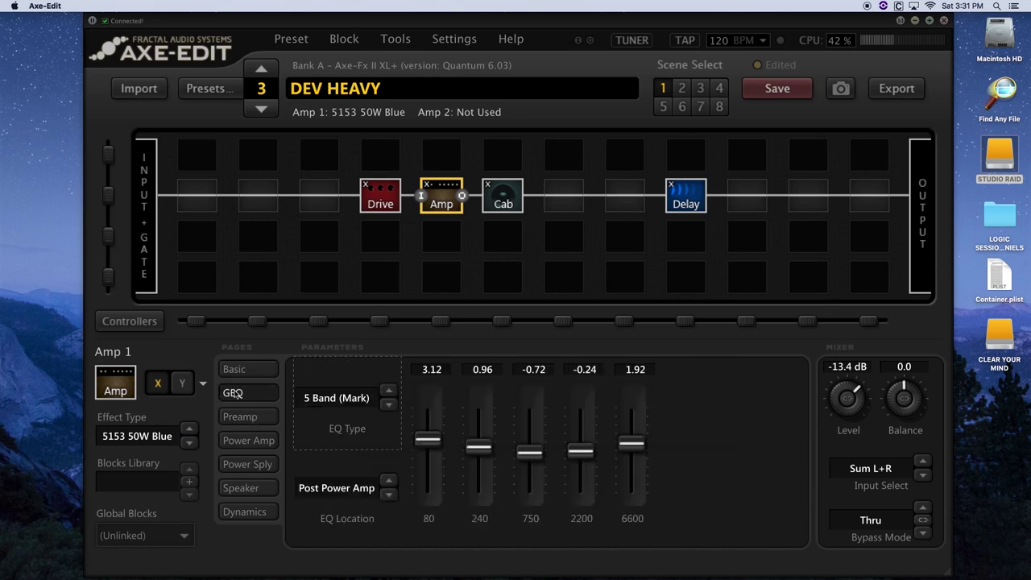
pyautogui.click(333, 399)
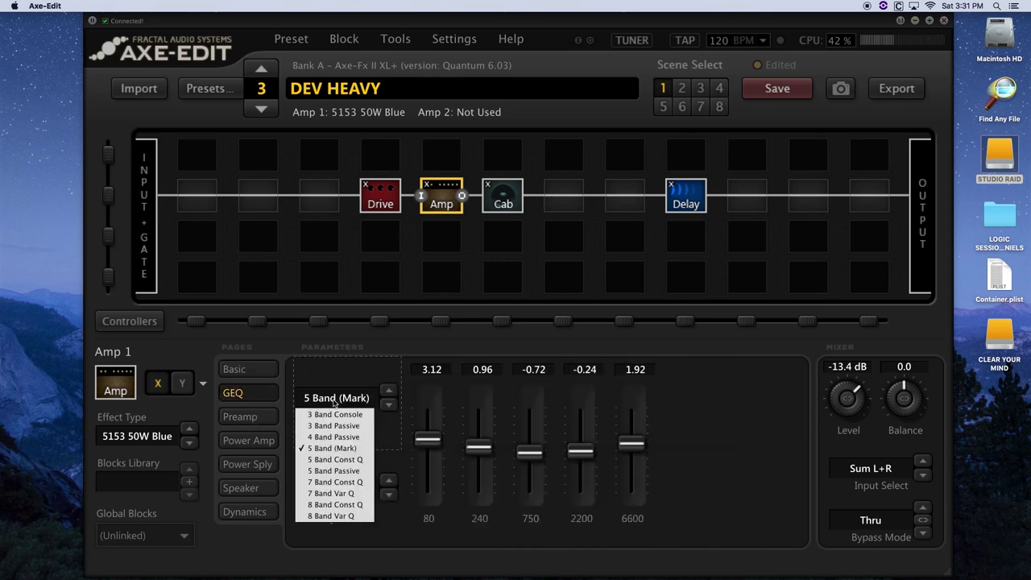
pyautogui.click(249, 416)
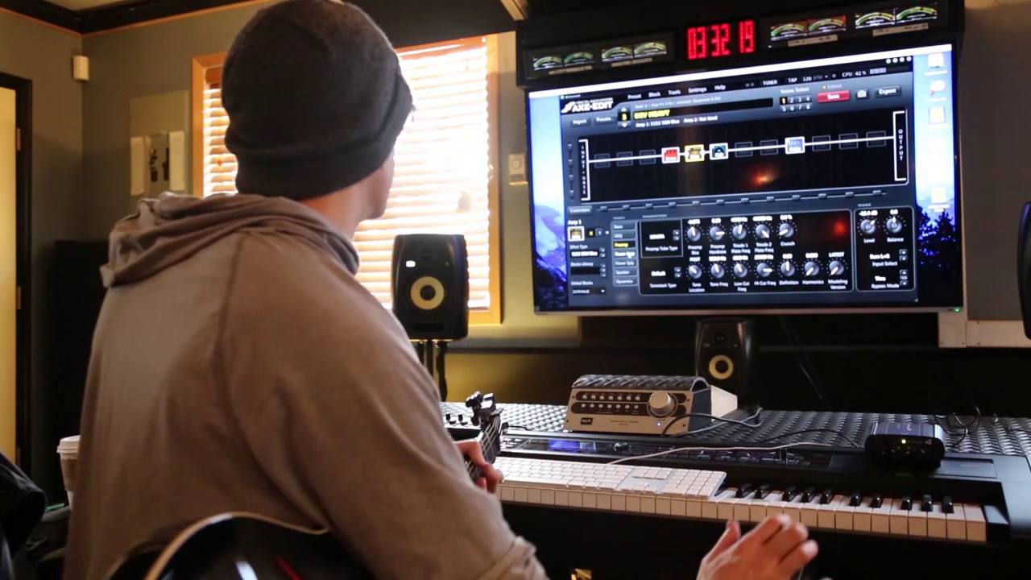
pyautogui.click(624, 253)
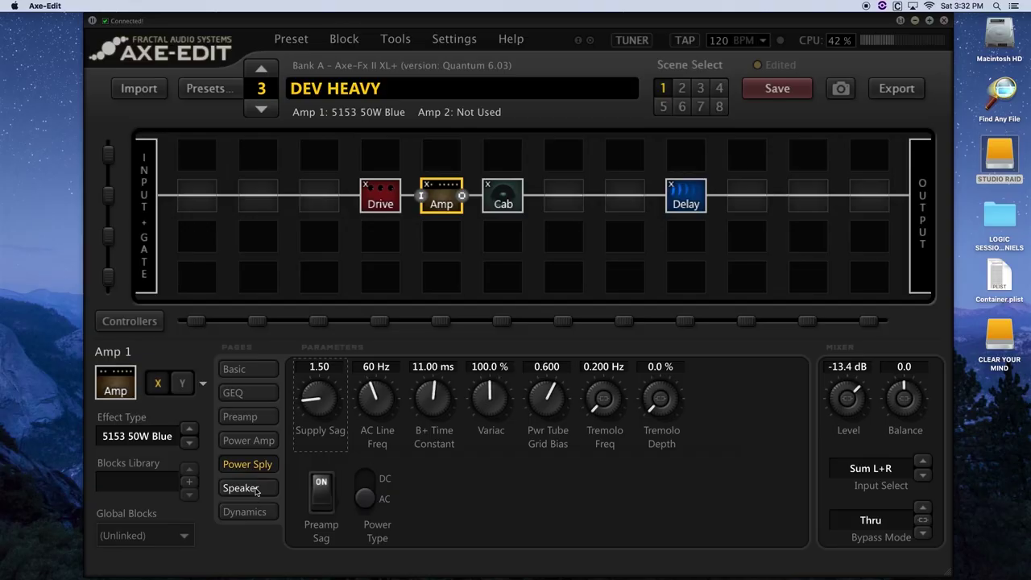
pyautogui.click(241, 488)
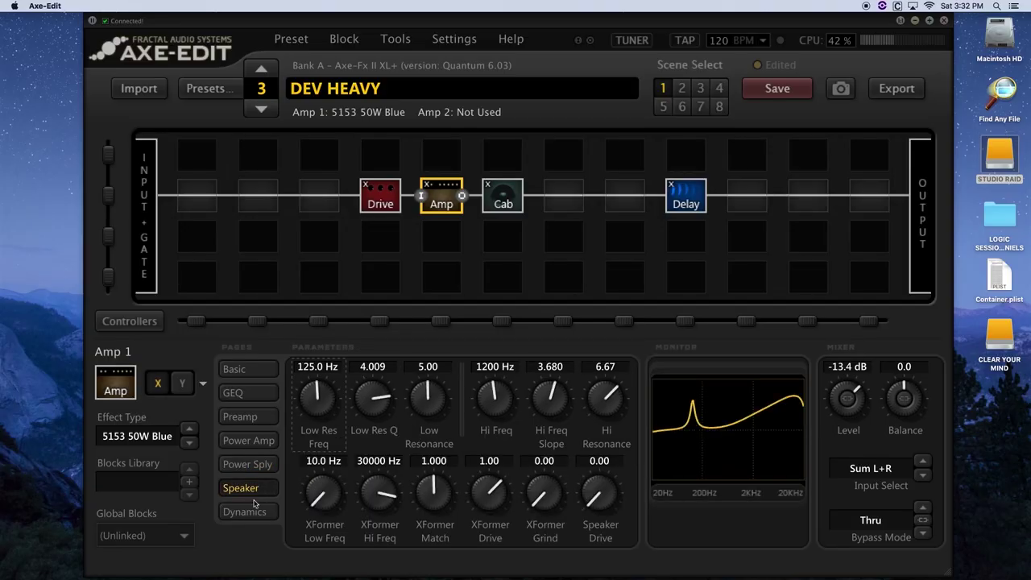
pyautogui.click(253, 512)
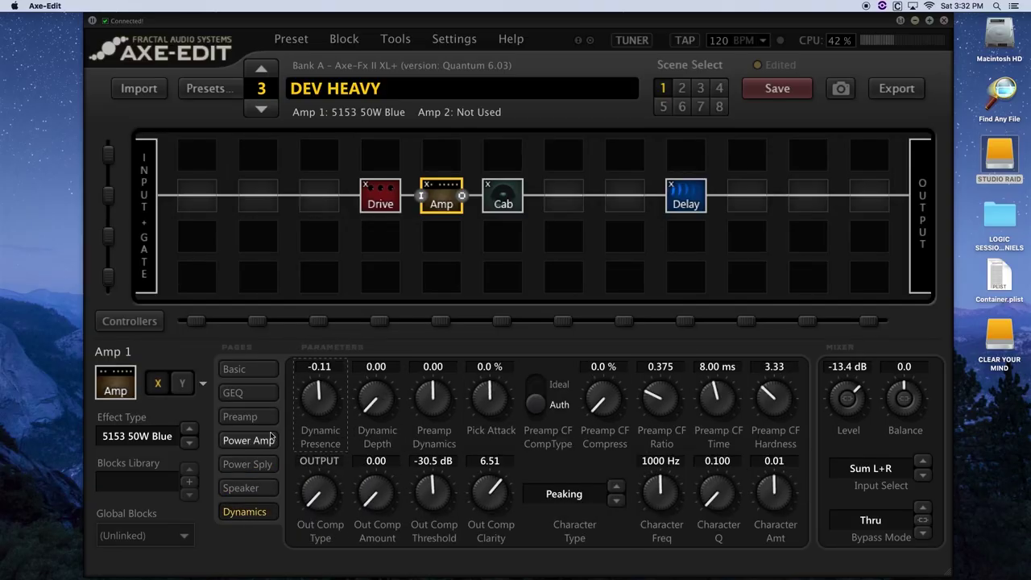
pyautogui.click(258, 369)
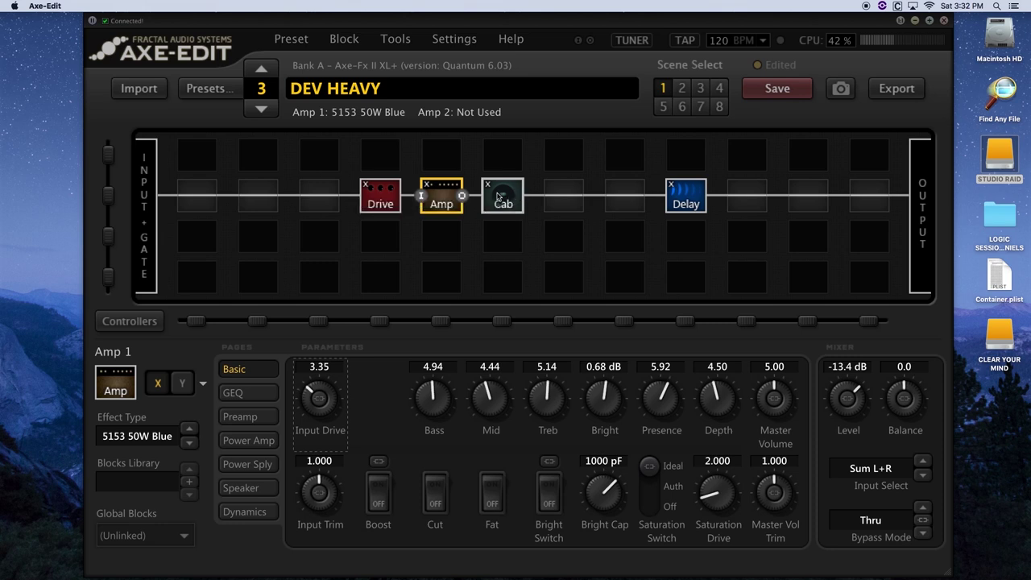
# - Look through the full list of amp models for the Amp block and leave it without choosing one
pyautogui.click(159, 440)
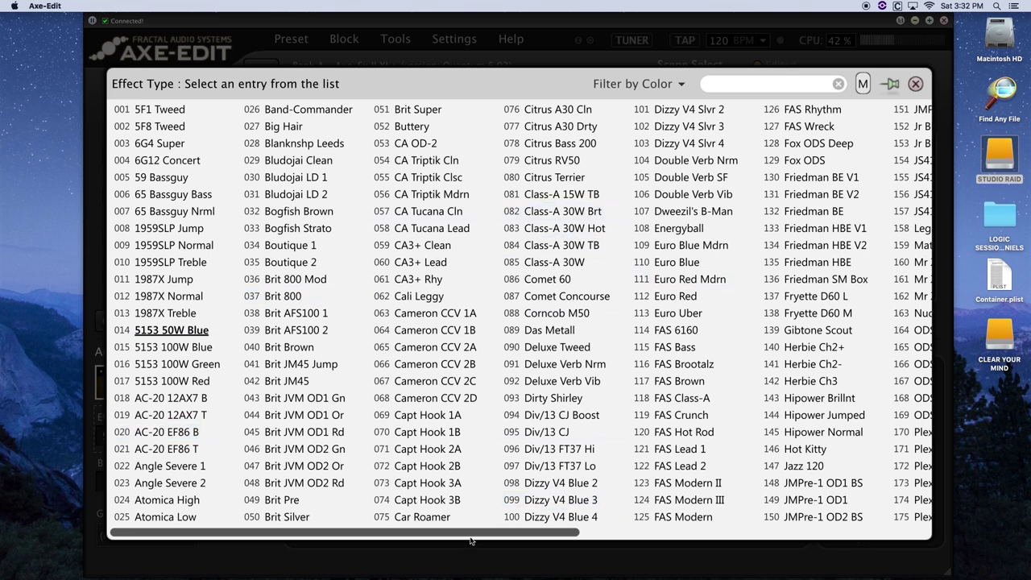
pyautogui.moveTo(470, 533); pyautogui.dragTo(844, 509)
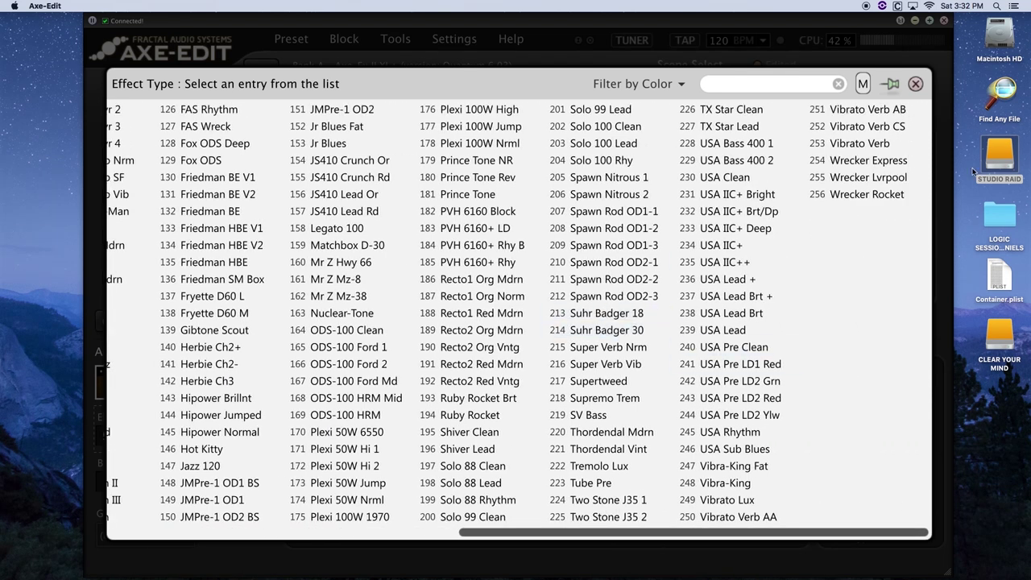
pyautogui.click(753, 41)
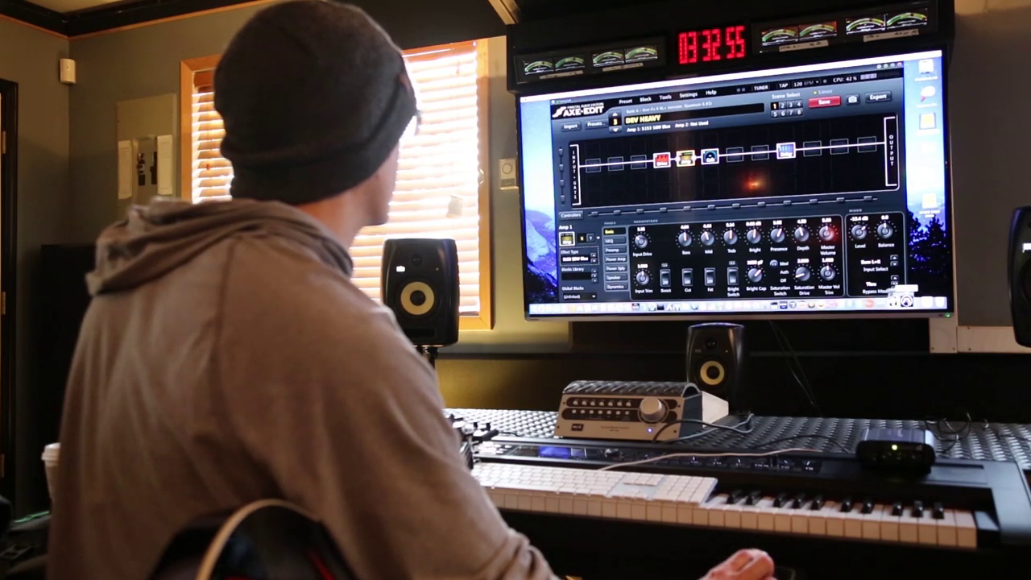
# - Switch to the recording session and back, and examine the Cab block's Room and Advanced settings
pyautogui.press('super+Tab')
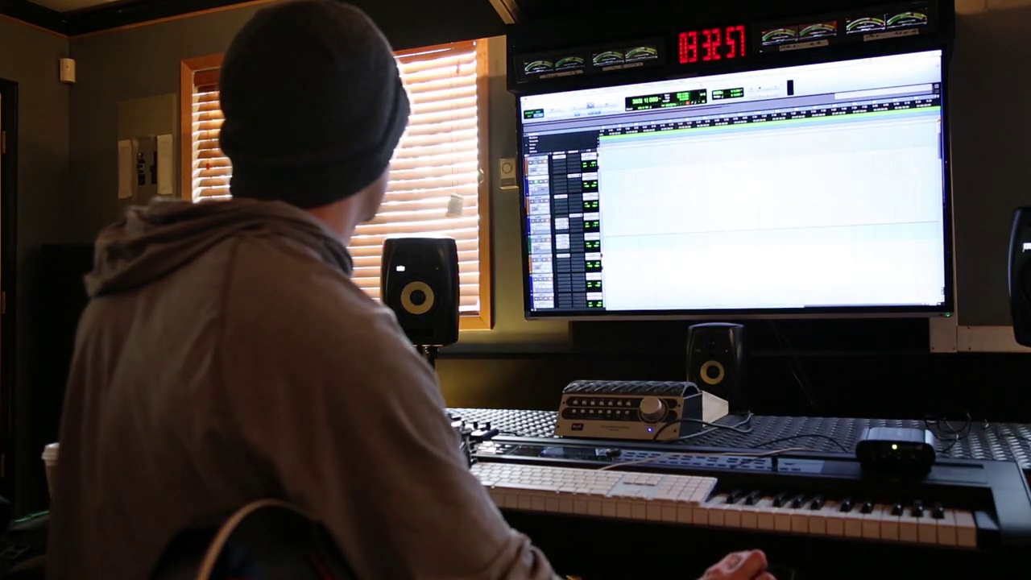
pyautogui.press('super+Tab')
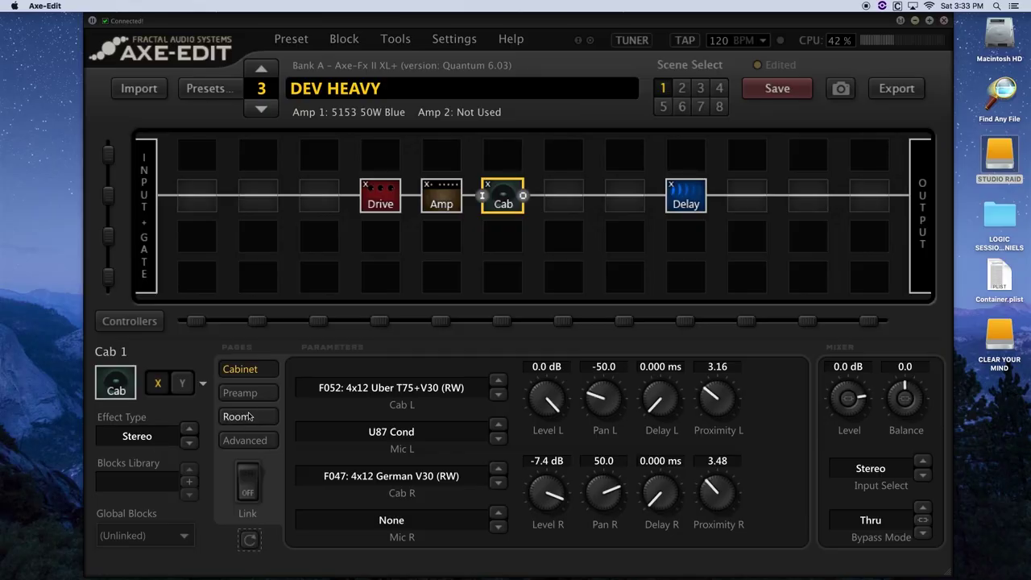
pyautogui.click(249, 416)
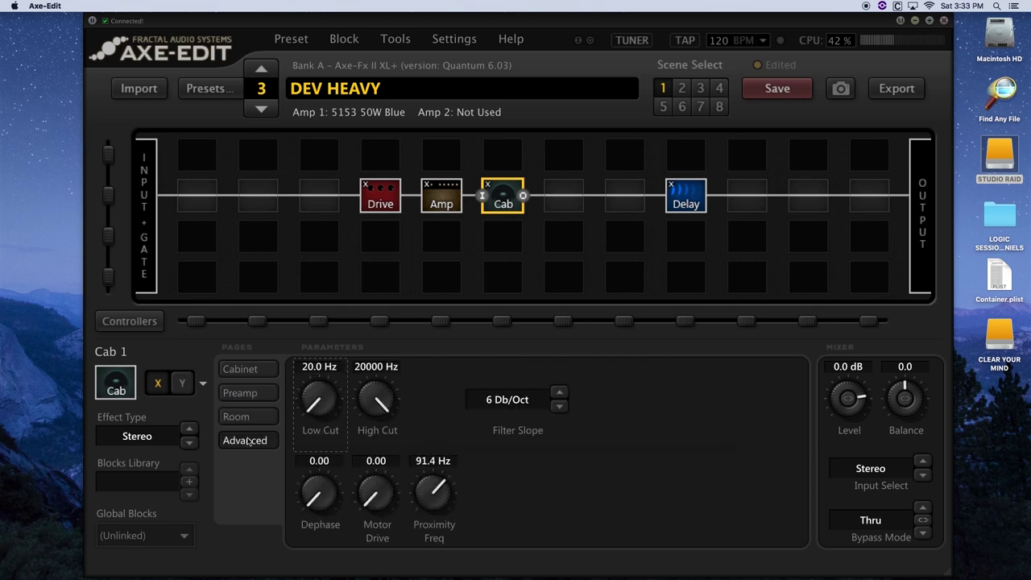
# - Change the Amp block's effect type to Recto2 Org Vntg
pyautogui.click(439, 196)
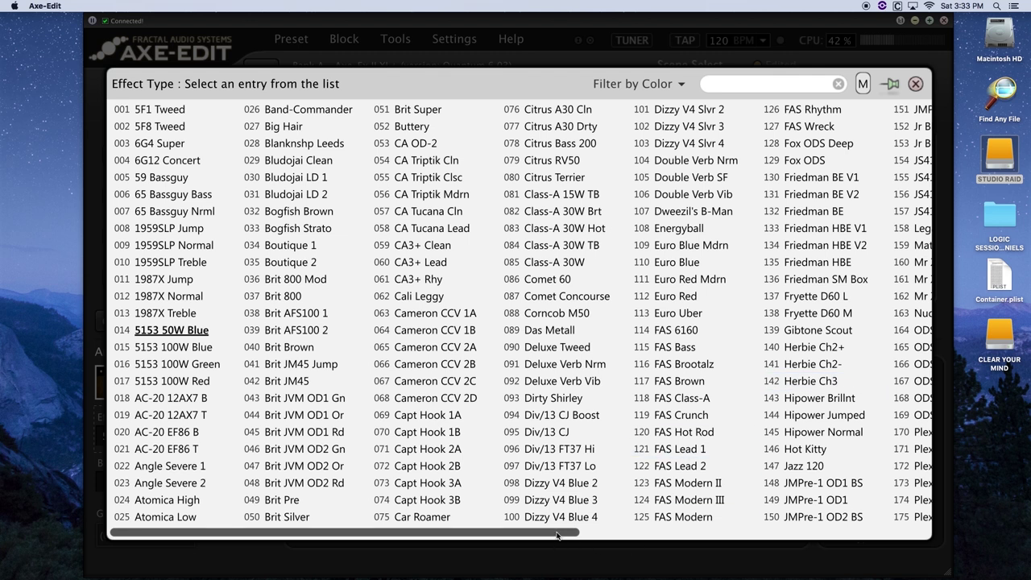
pyautogui.hscroll(5, 556, 534)
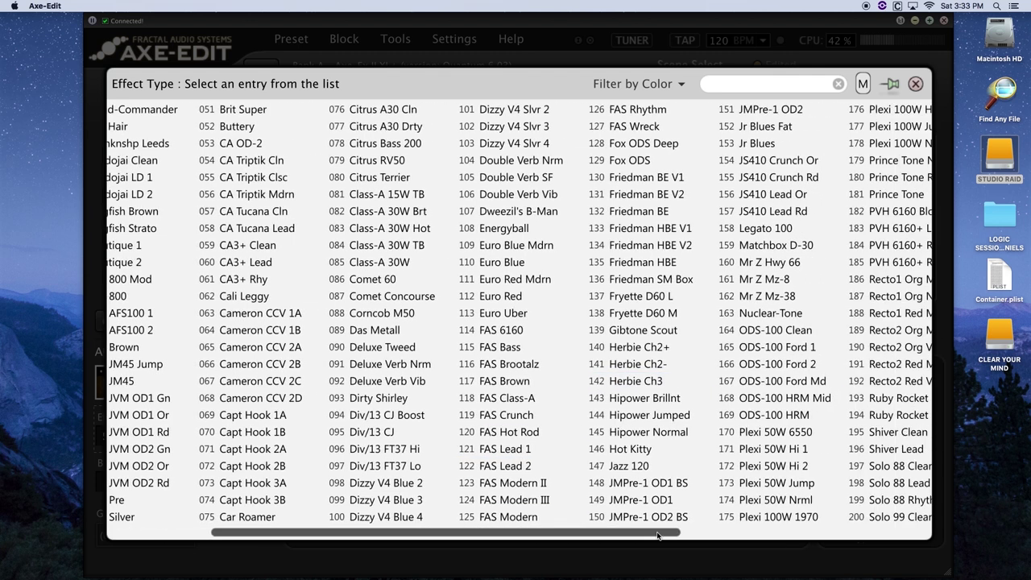
pyautogui.hscroll(3, 687, 526)
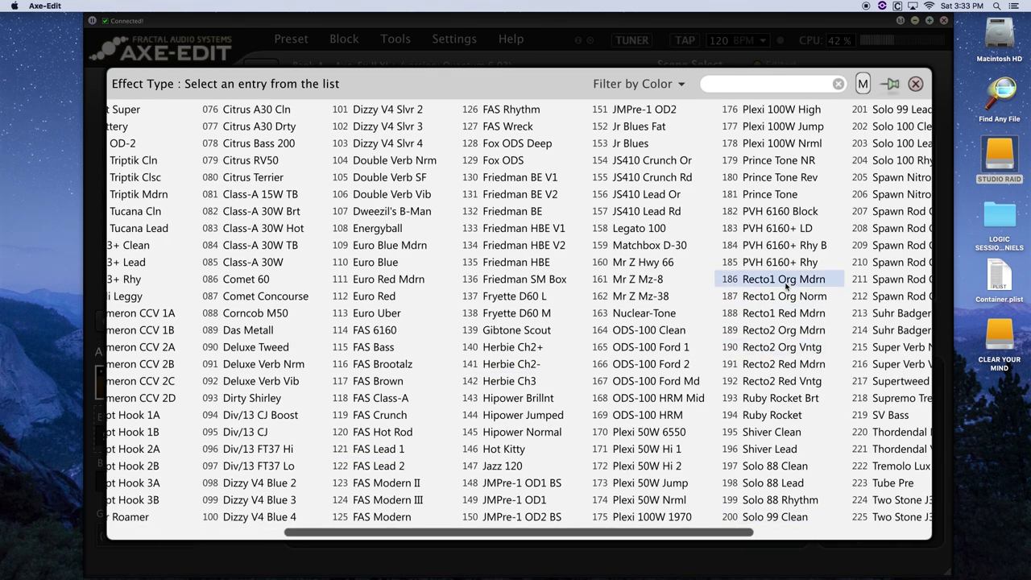
pyautogui.click(781, 347)
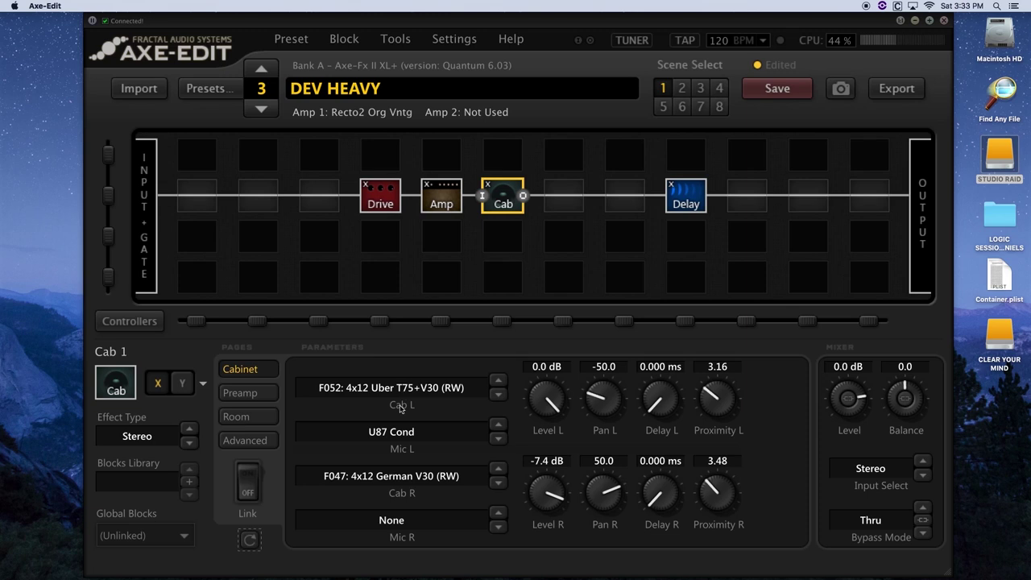
# - Set the Cab block's Cab L to the F043 4x12 Recto SM57 factory cabinet and Mic L to None
pyautogui.click(403, 393)
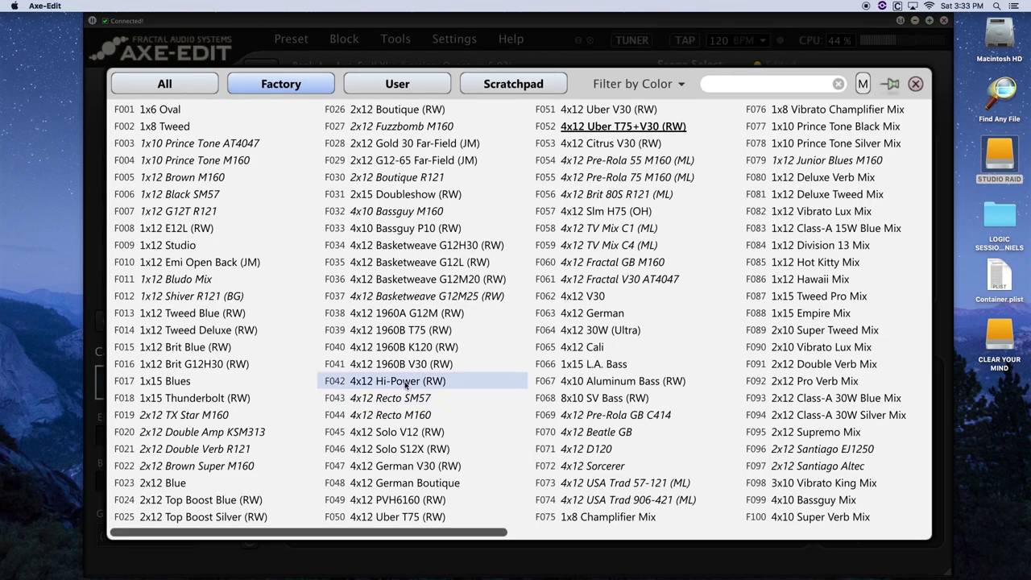
pyautogui.click(401, 398)
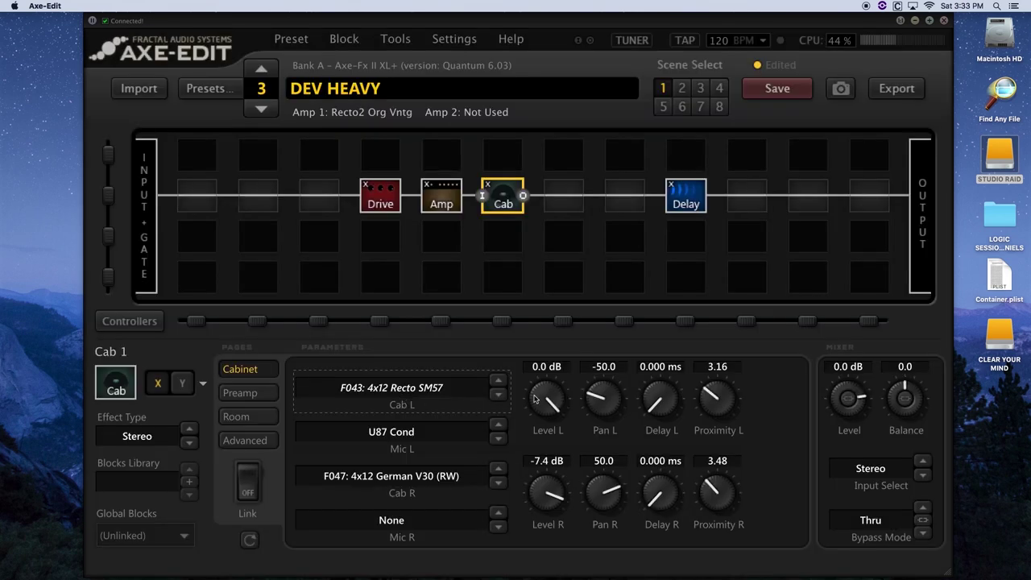
pyautogui.click(416, 437)
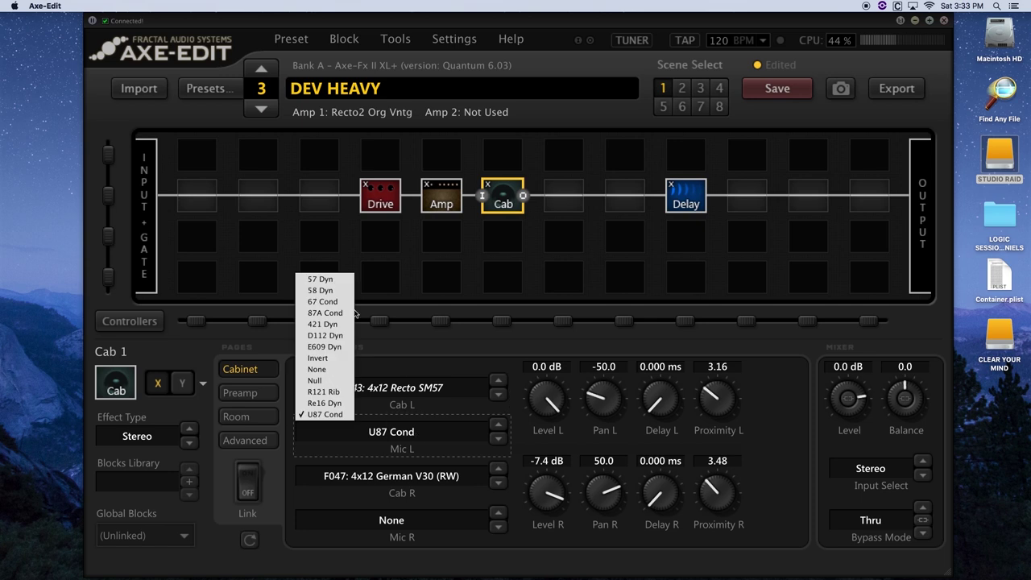
pyautogui.click(324, 369)
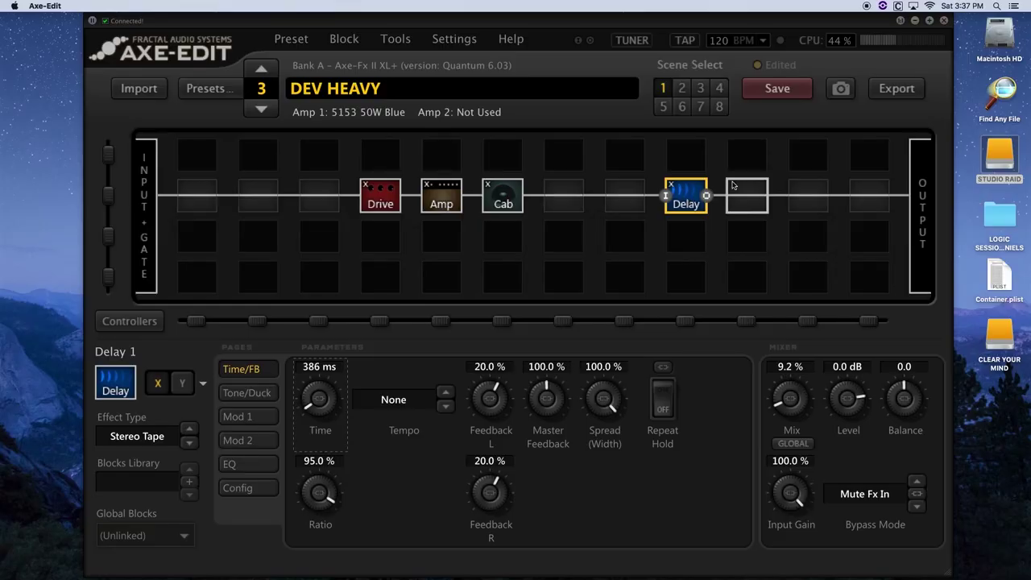
# - Insert a Reverb block in the empty slot directly after the Delay block
pyautogui.rightClick(735, 187)
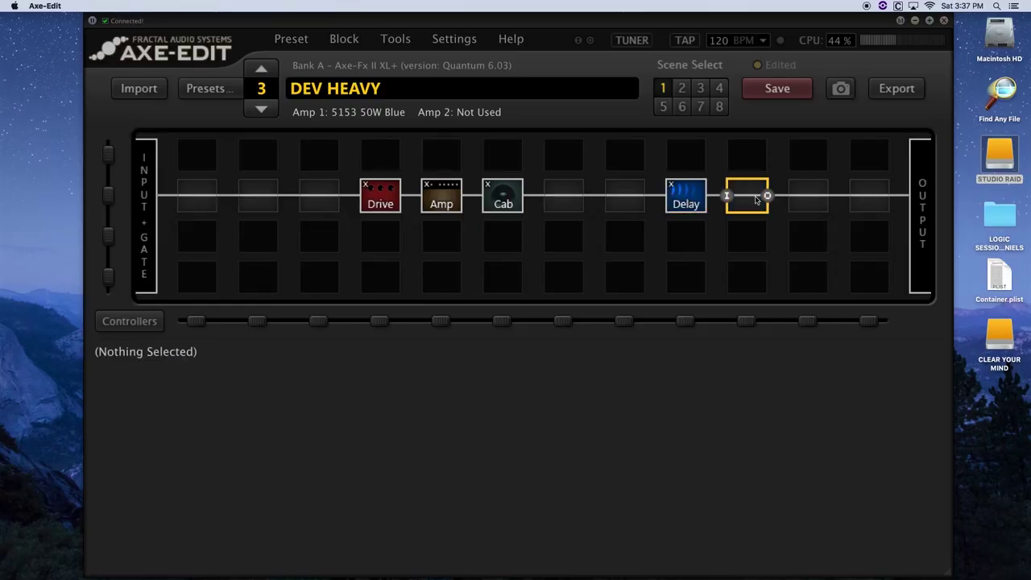
pyautogui.moveTo(710, 401)
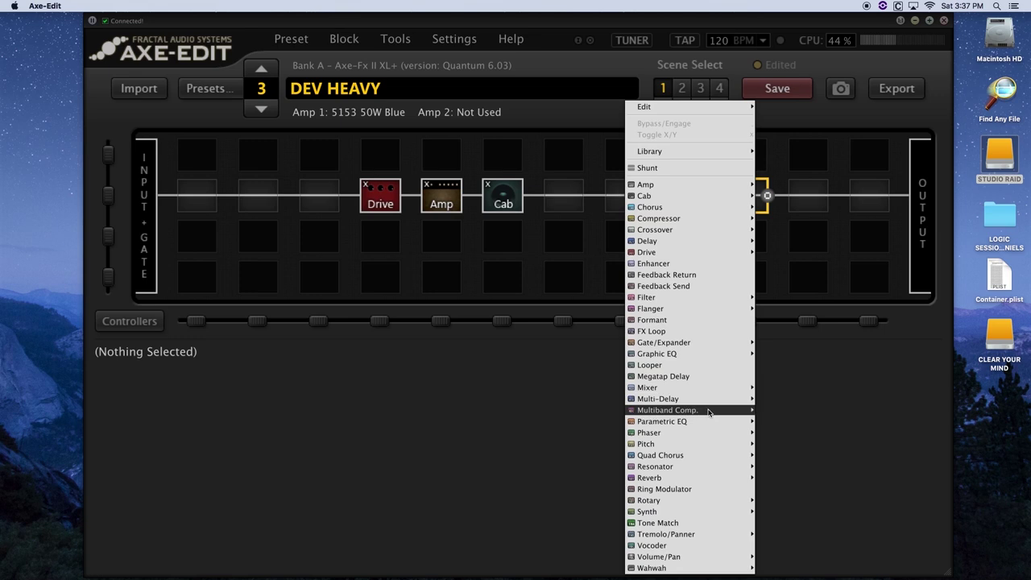
pyautogui.click(790, 466)
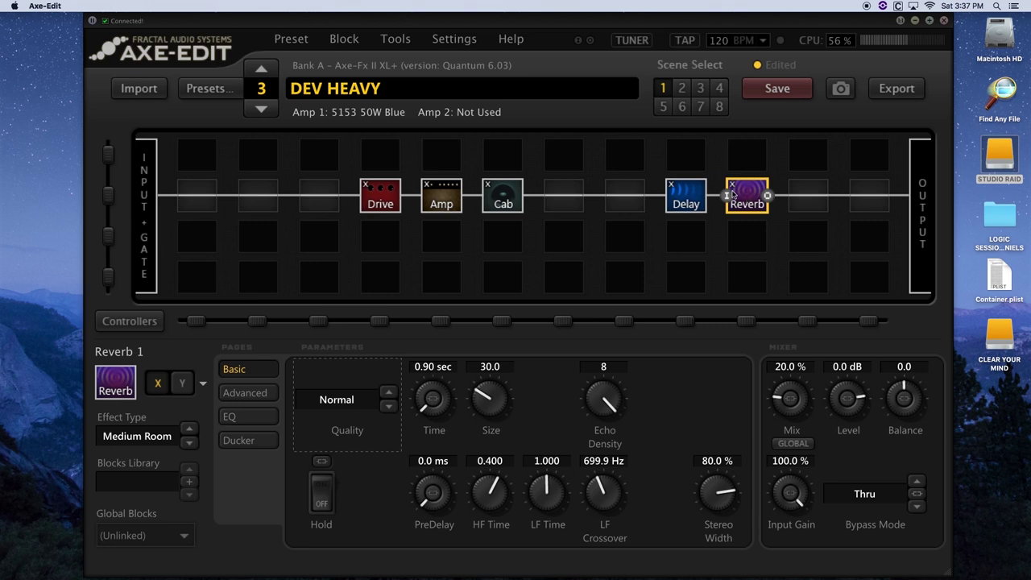
# - Route the Drive output into the slot below the Amp block and add another block on that parallel row
pyautogui.moveTo(400, 196); pyautogui.dragTo(420, 236)
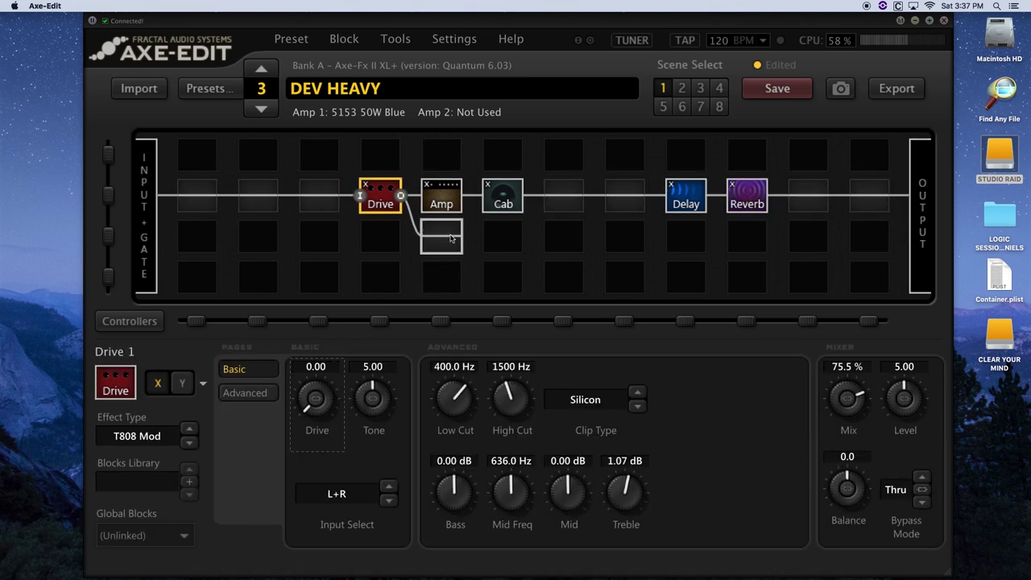
pyautogui.rightClick(629, 240)
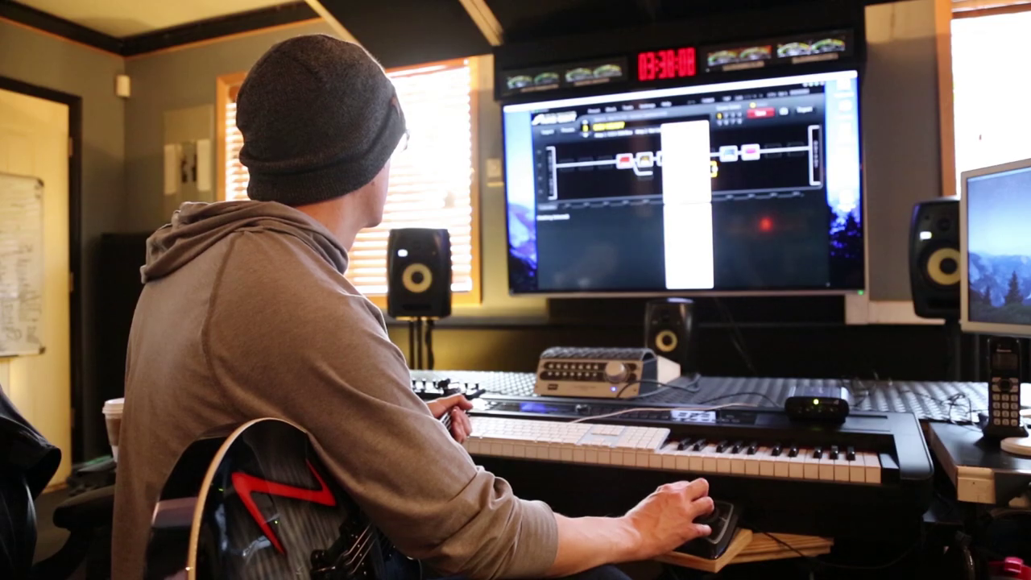
pyautogui.click(687, 202)
pyautogui.moveTo(707, 168); pyautogui.dragTo(645, 172)
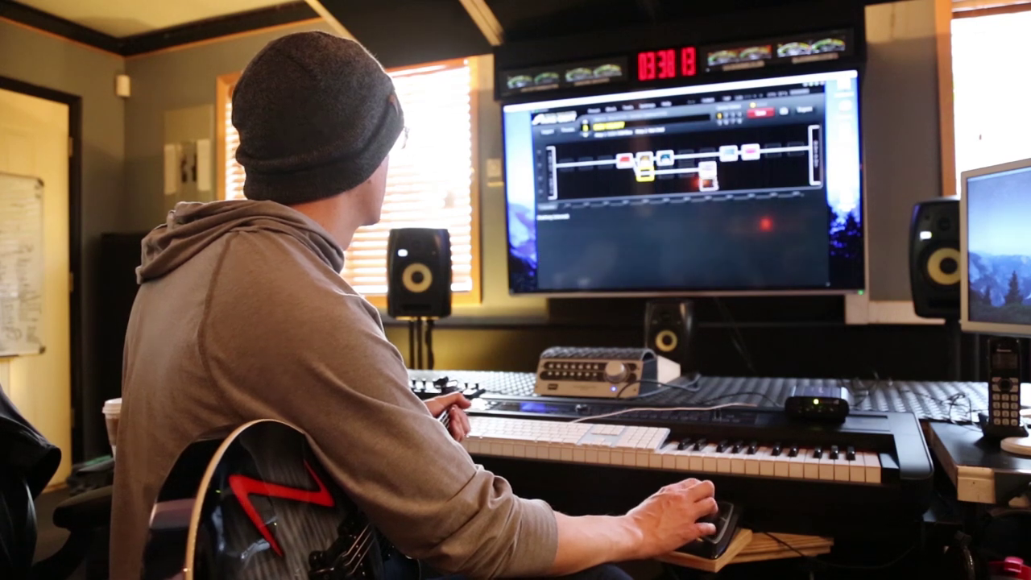